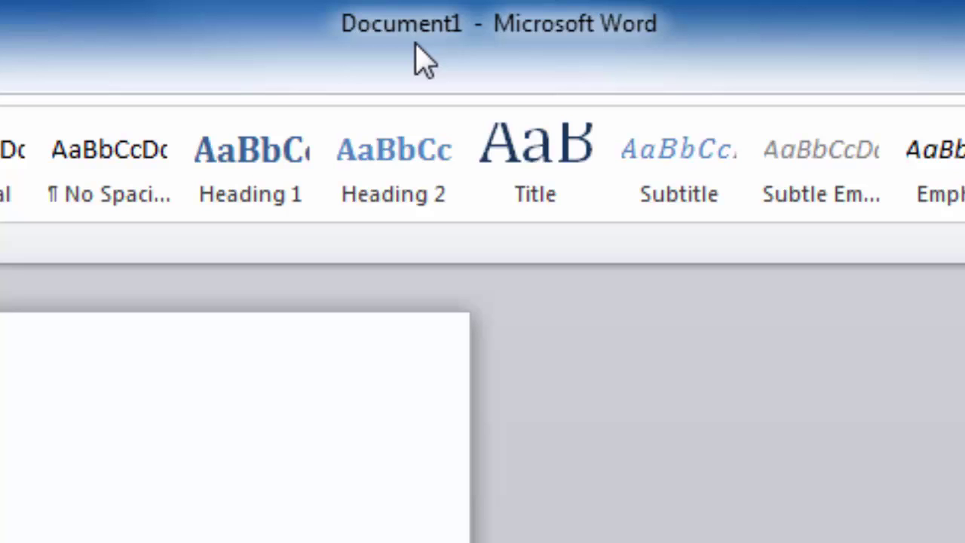
Step: Open two extra blank documents, close them, and return to Document1 with the Australia notes
key(ctrl+n)
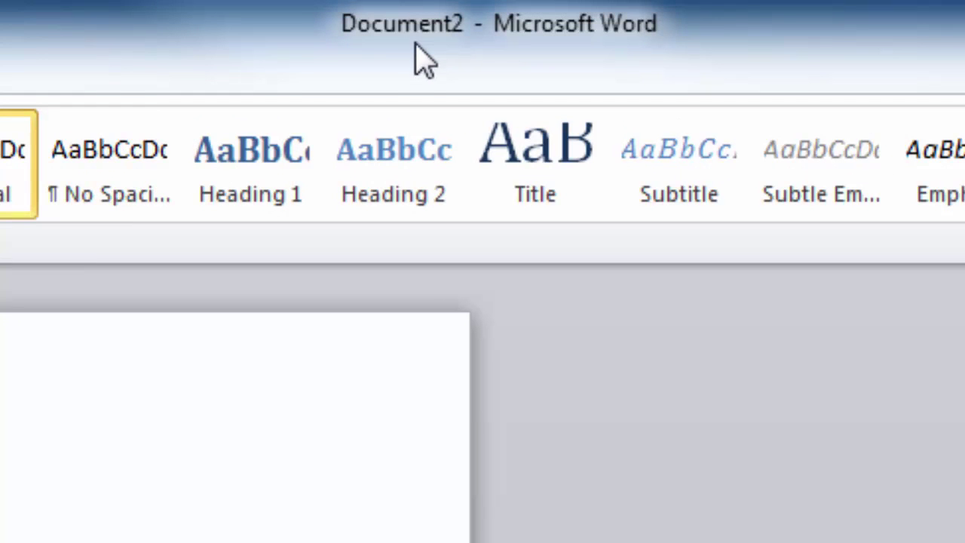
key(ctrl+n)
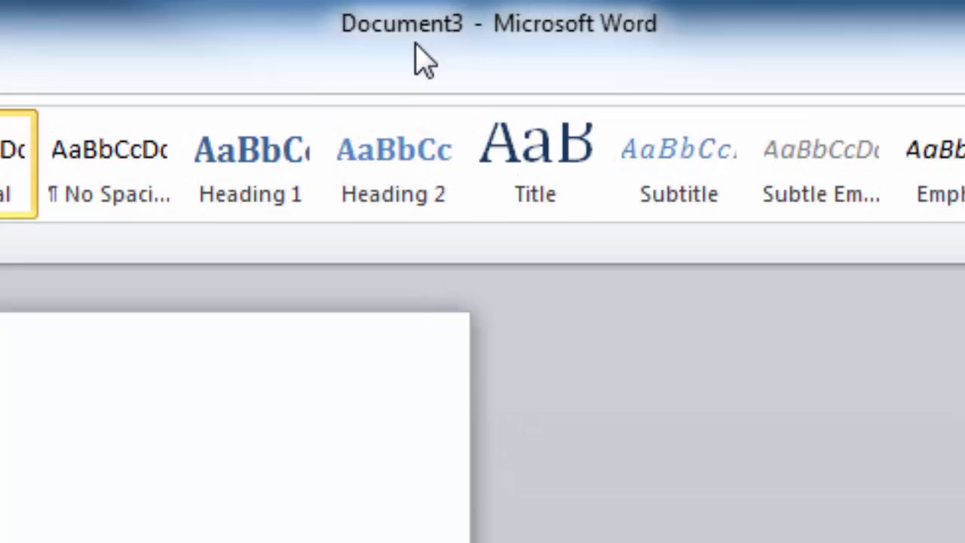
key(ctrl+w)
key(ctrl+w)
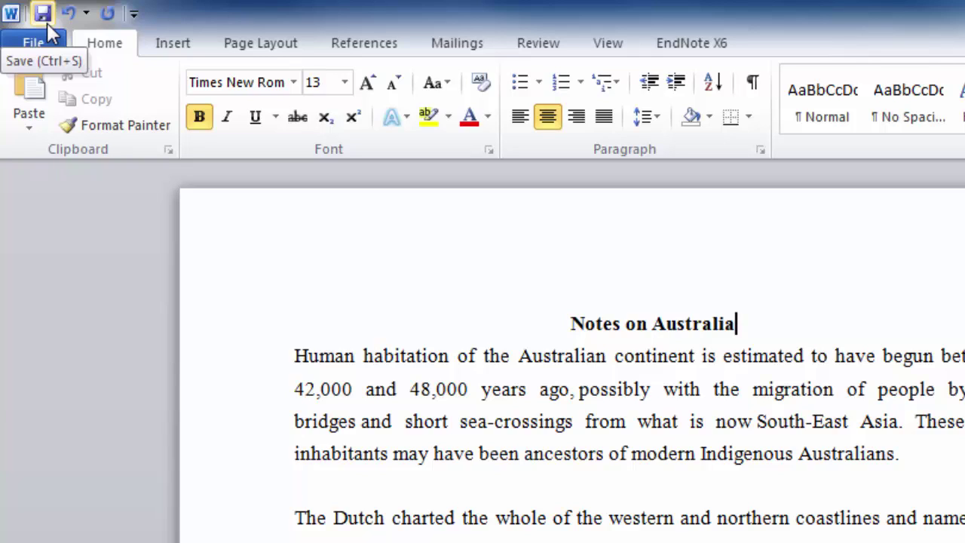
click(43, 13)
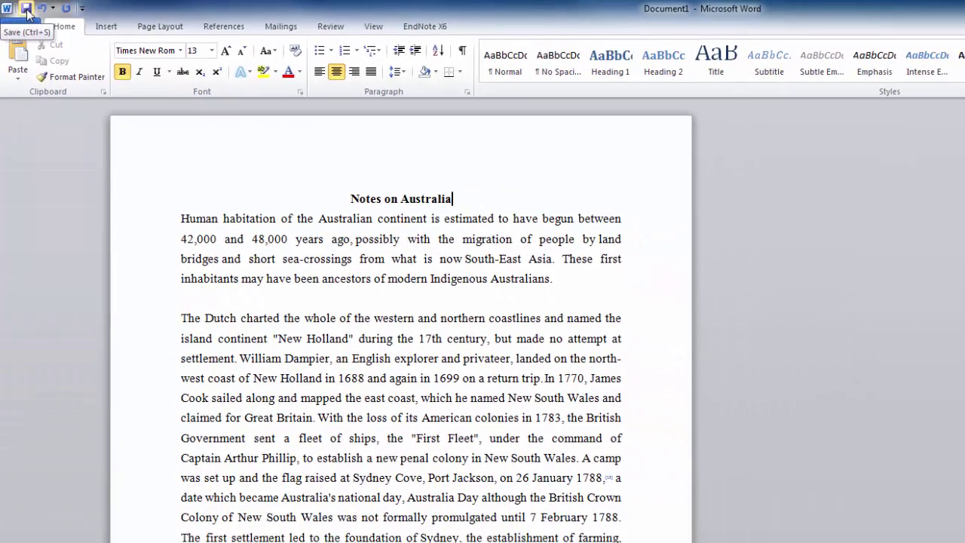
Step: Start saving the untitled Australia notes and browse the computer's drives in the Save dialog
click(26, 9)
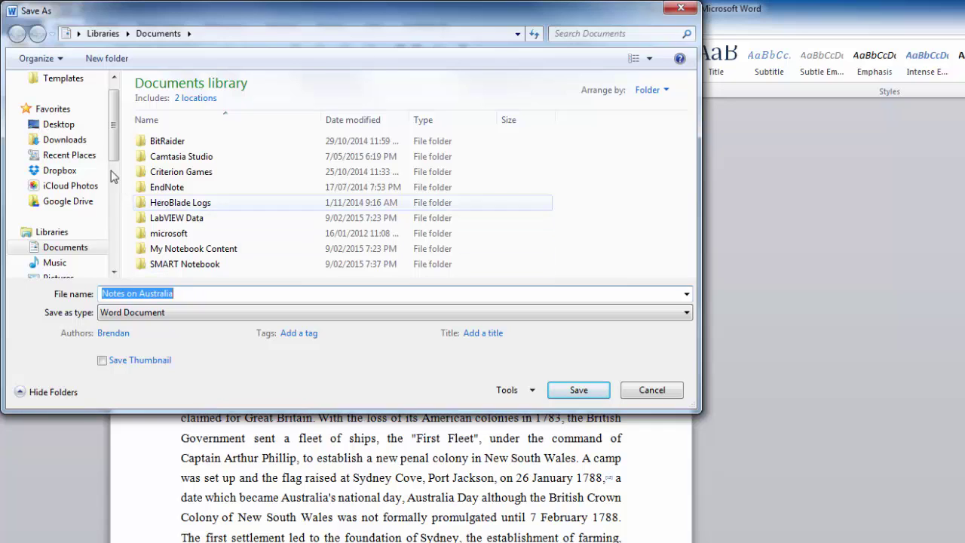
drag(115, 140, 118, 169)
scroll(119, 170, down, 4)
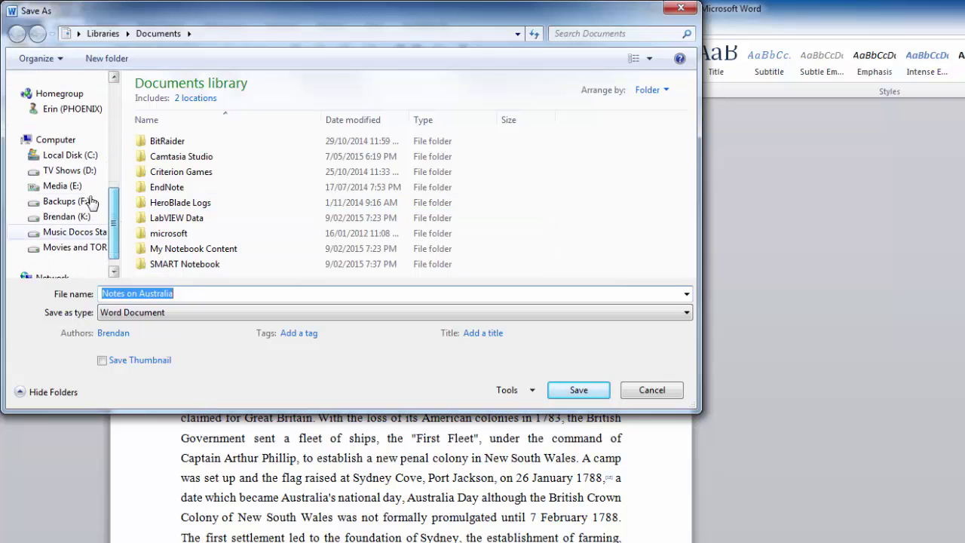
click(66, 141)
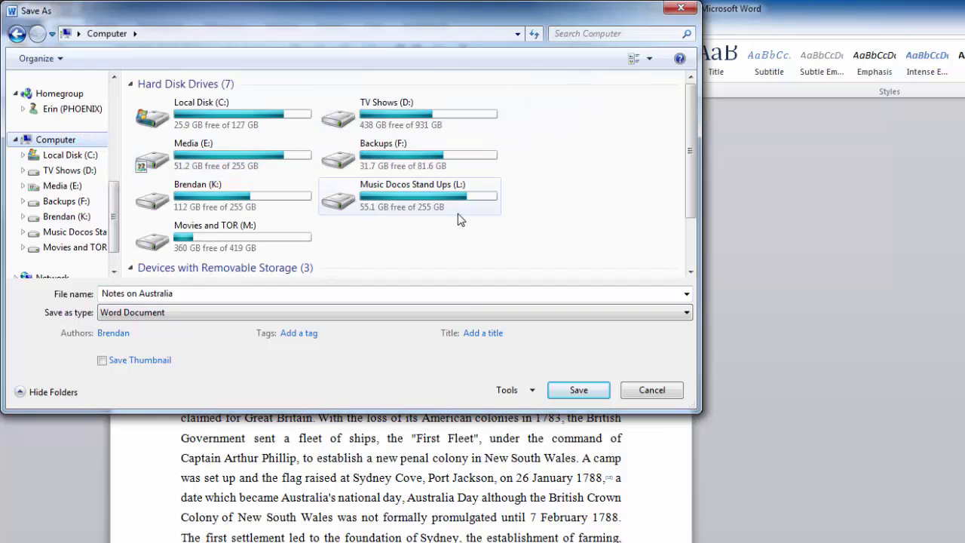
scroll(113, 211, up, 5)
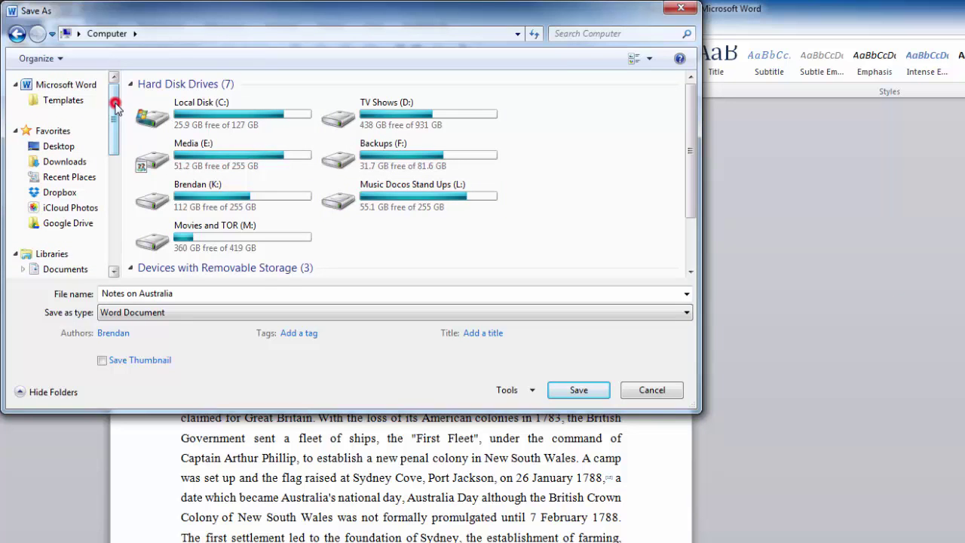
drag(115, 104, 113, 116)
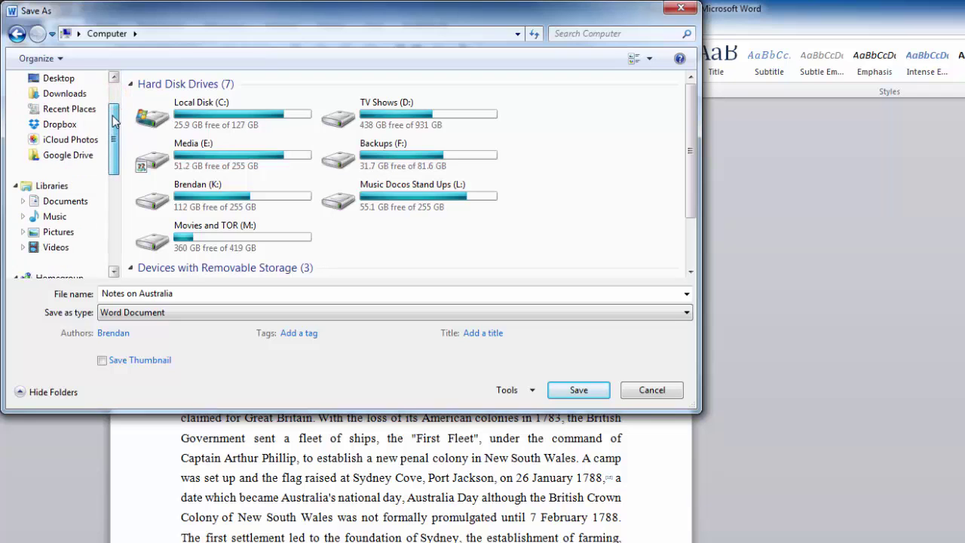
scroll(114, 124, up, 1)
drag(113, 145, 113, 160)
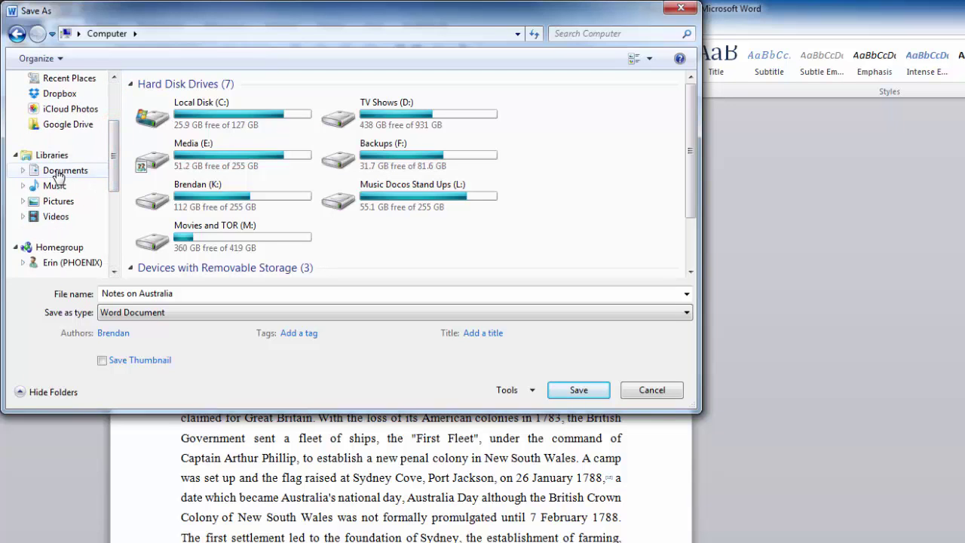
Step: Save the file as 'Notes on Australia' in the Documents library
click(49, 155)
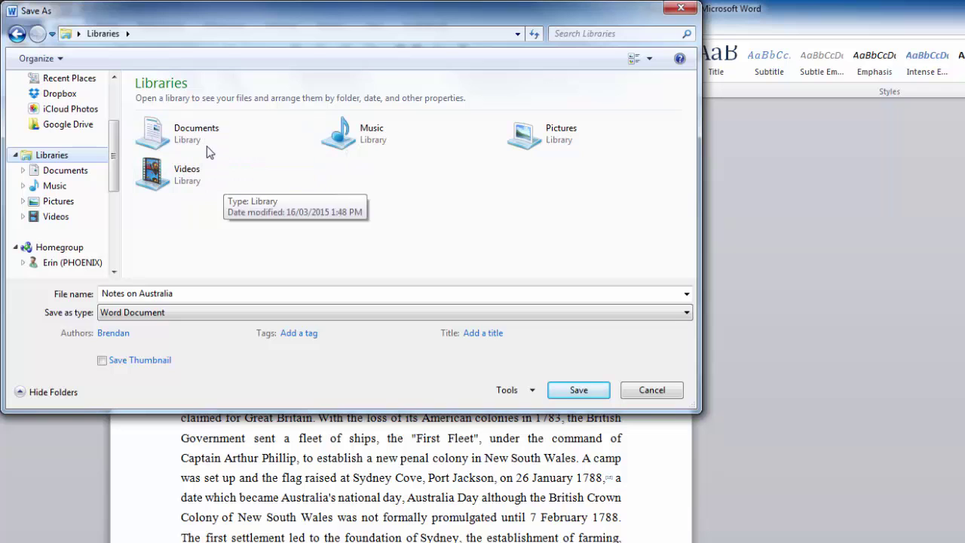
click(189, 136)
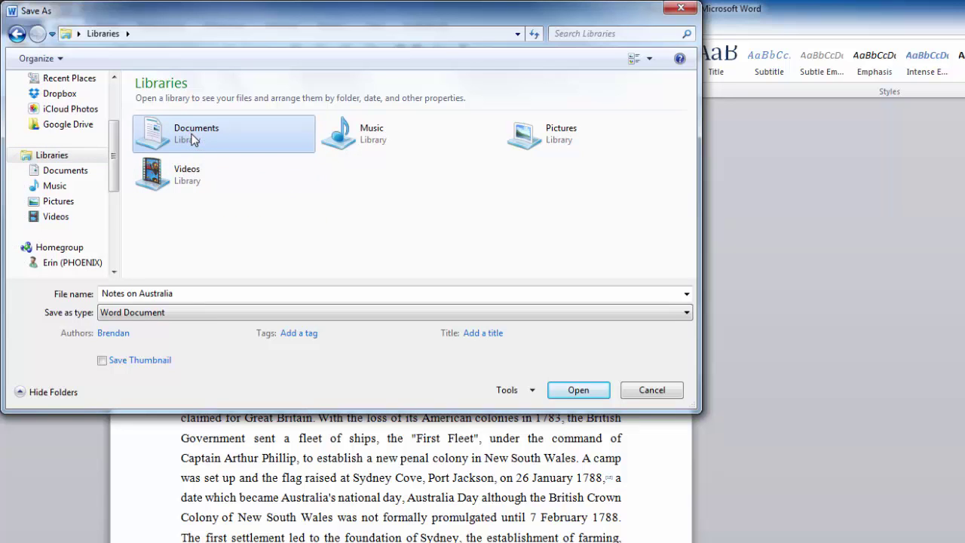
click(202, 134)
double_click(202, 133)
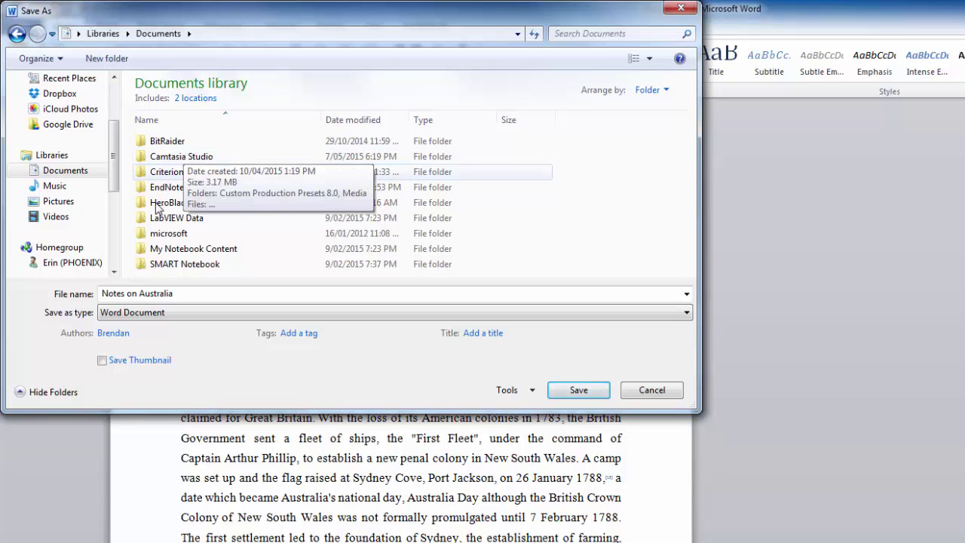
click(233, 293)
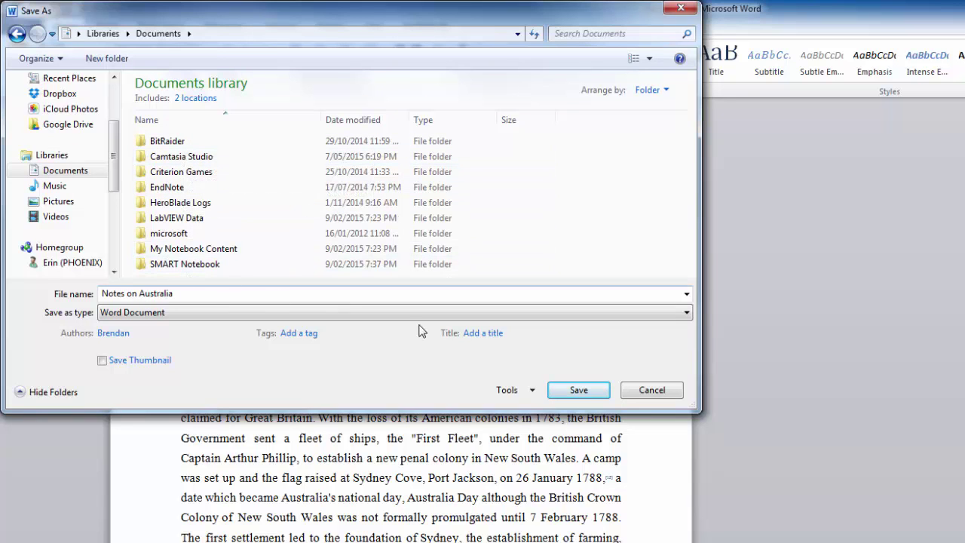
click(584, 396)
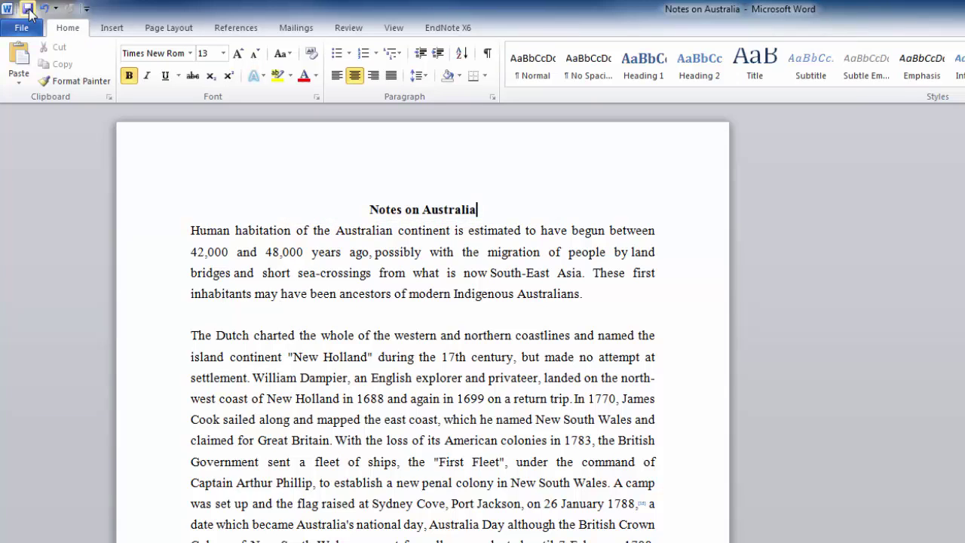
Step: Create a new blank document, Document4, with Ctrl+N
key(ctrl+n)
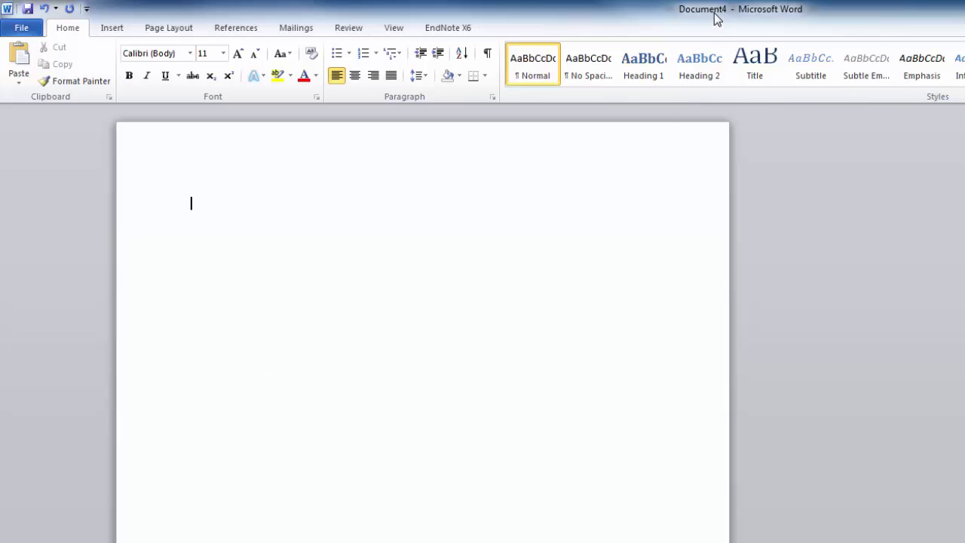
click(556, 188)
text(Some test)
key(ctrl+shift+Left)
text(notes)
key(ctrl+s)
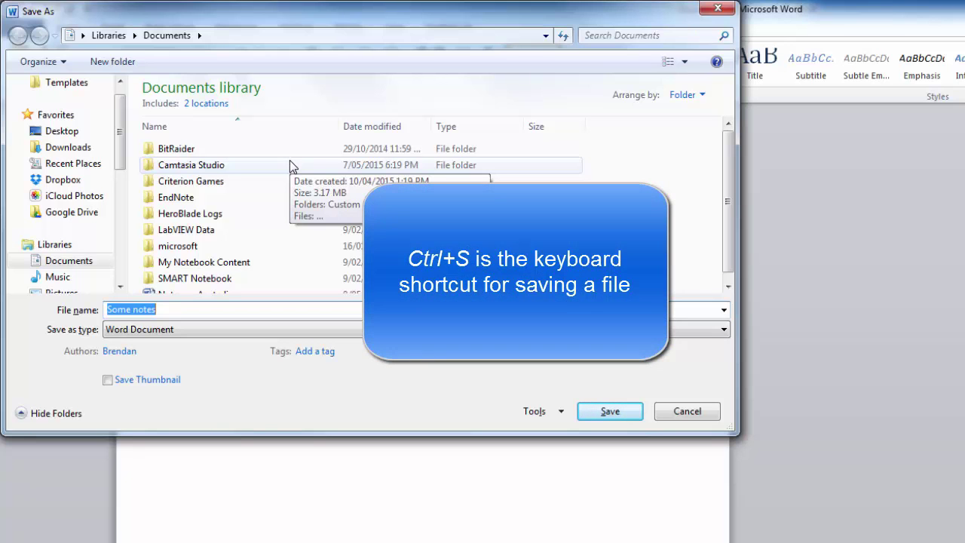
click(687, 411)
click(661, 294)
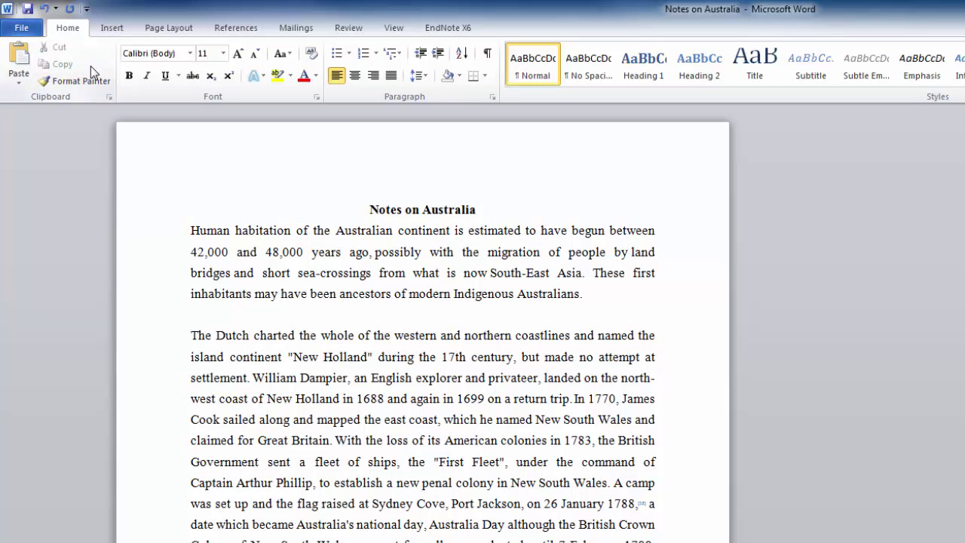
Step: Bring up Save As for Notes on Australia and move the dialog to the right
click(21, 28)
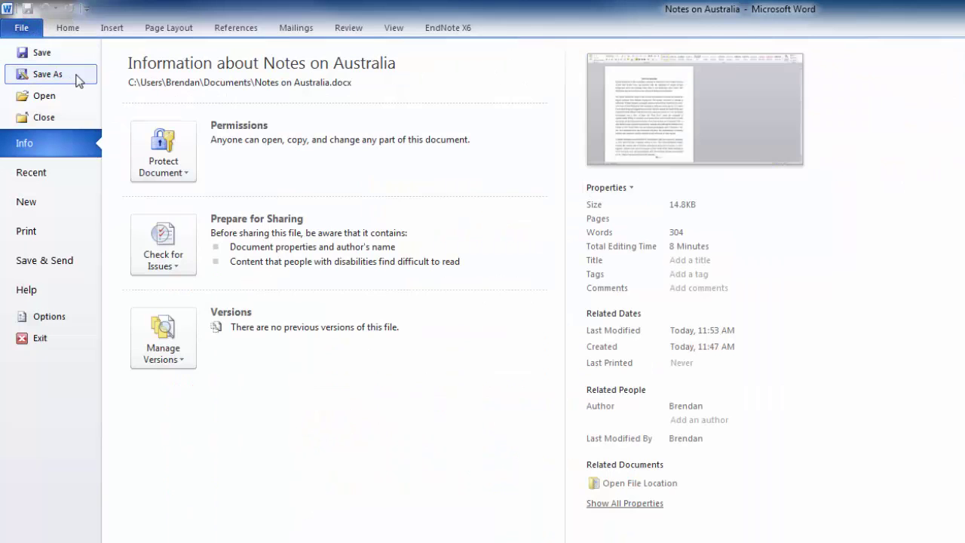
click(48, 74)
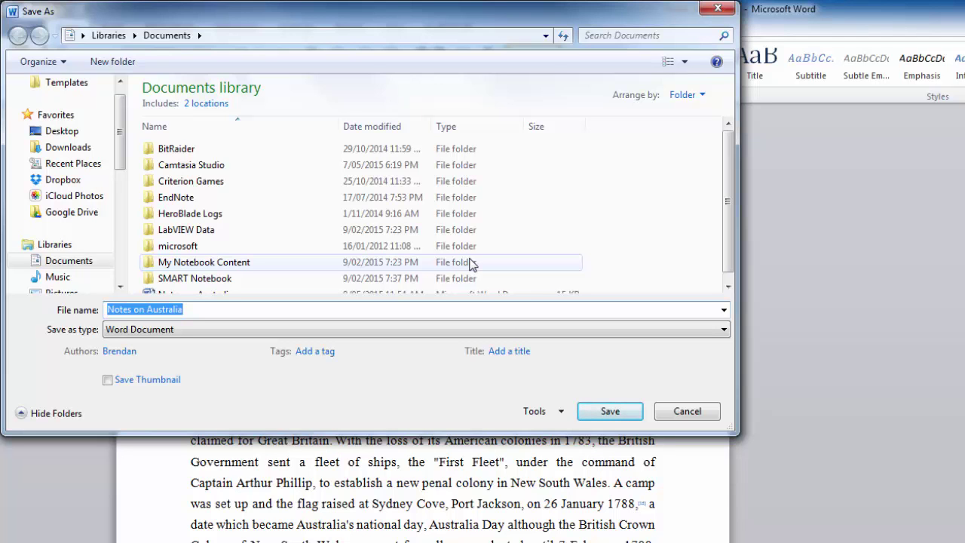
drag(503, 23, 964, 105)
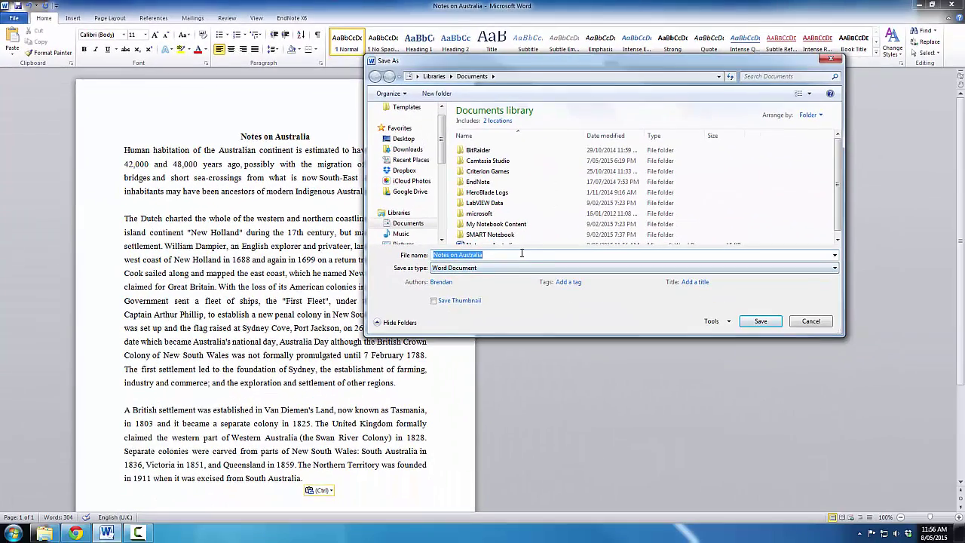
Step: Save a copy named 'Australian Government' in the Documents library
click(521, 254)
key(ctrl+a)
key(BackSpace)
text(Australian Government)
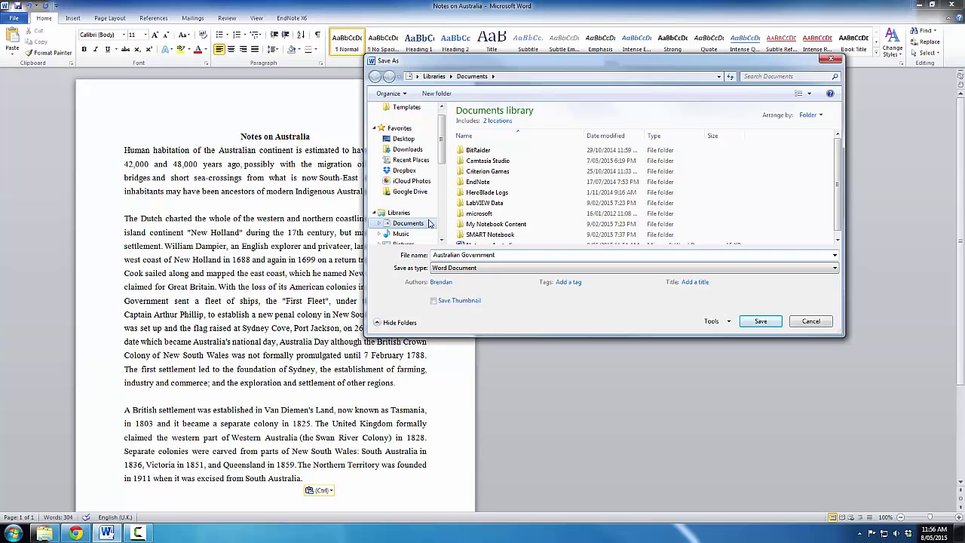
click(422, 221)
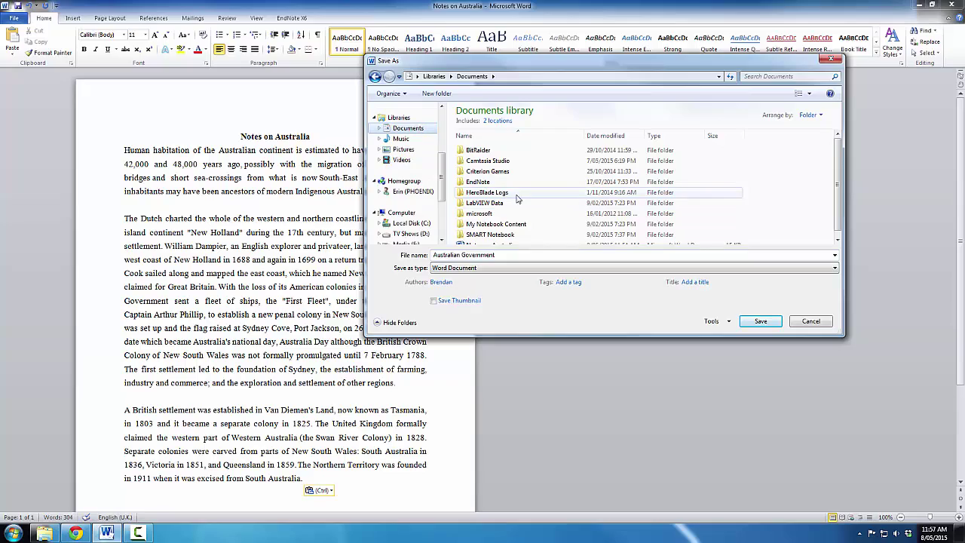
scroll(839, 162, down, 2)
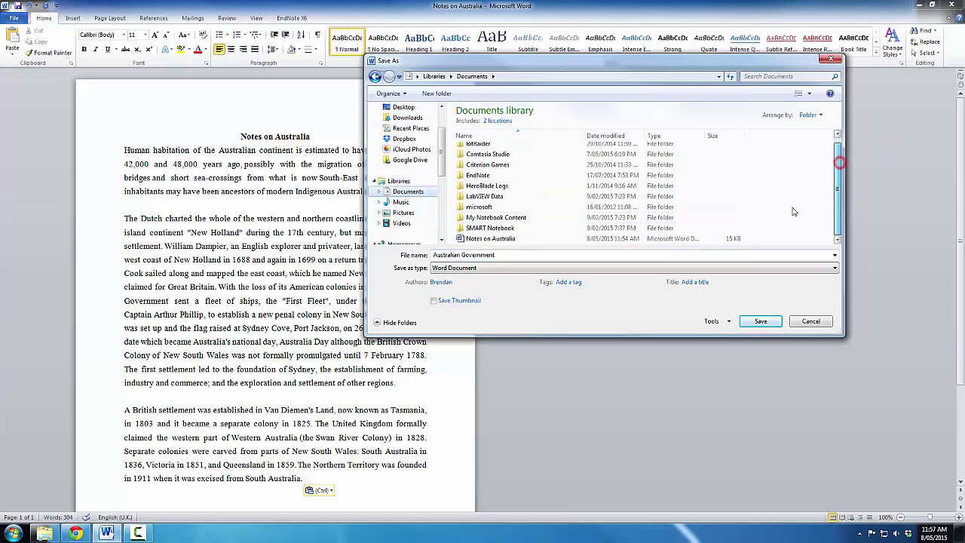
click(755, 319)
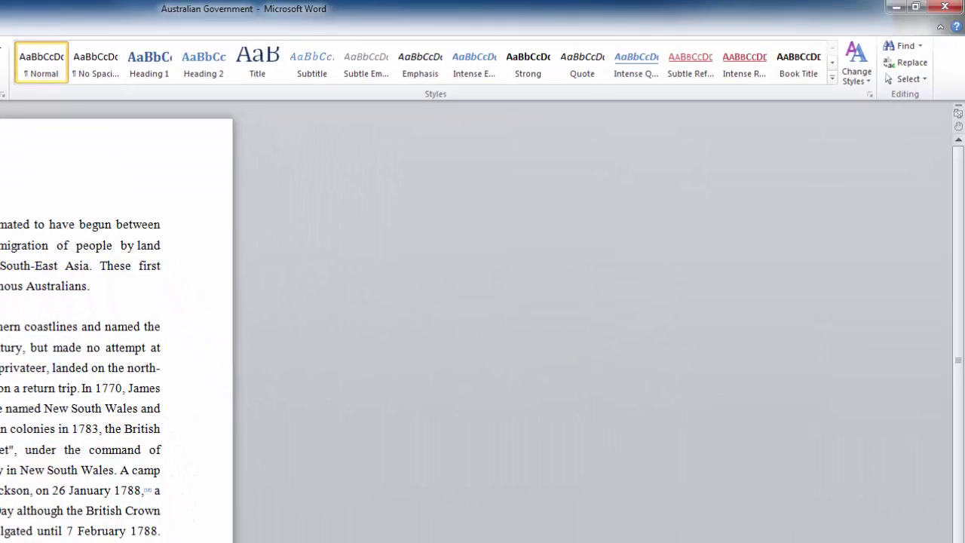
key(alt+Tab)
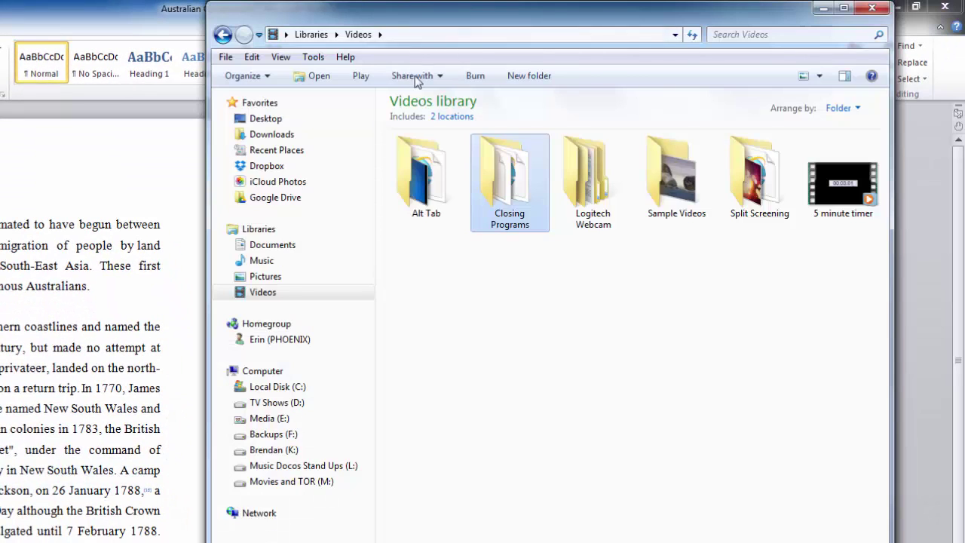
click(267, 244)
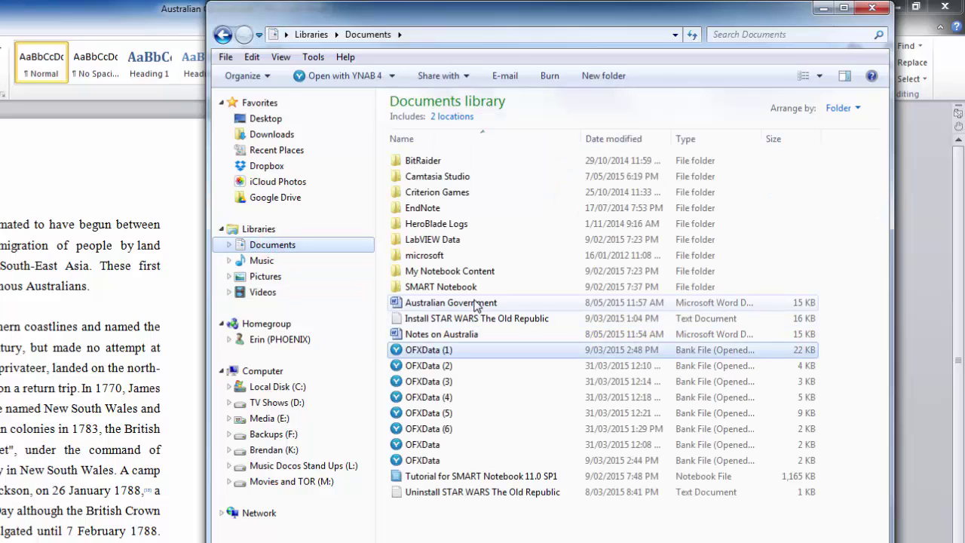
click(478, 304)
ctrl+click(471, 337)
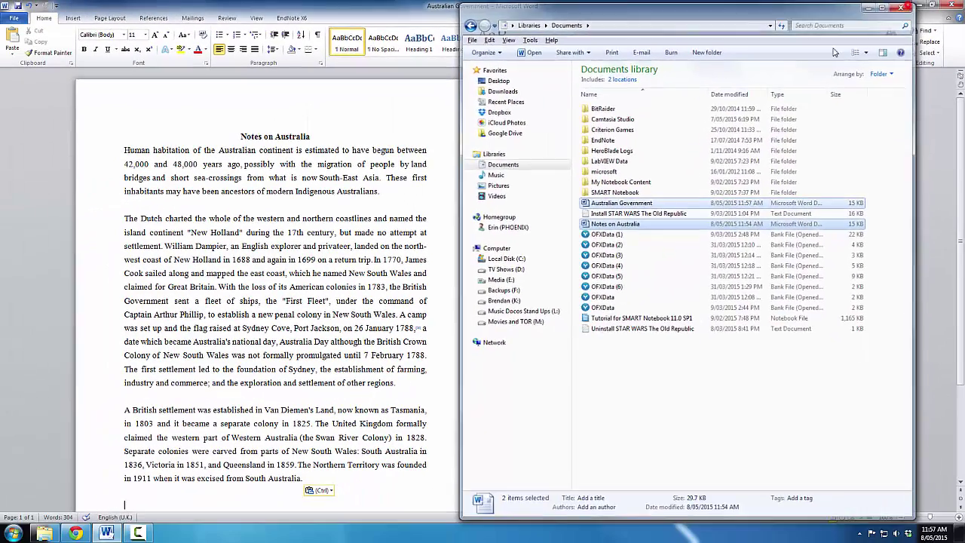
click(897, 7)
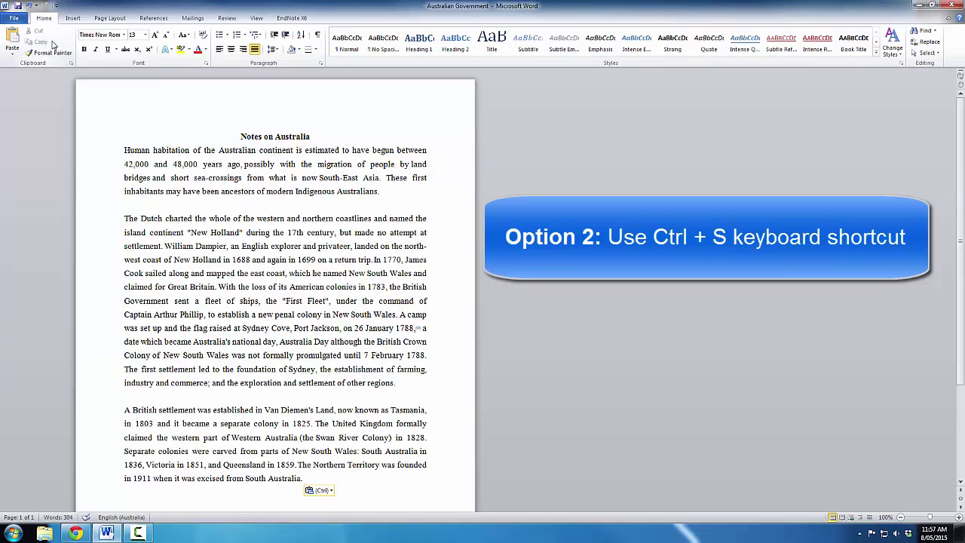
click(14, 18)
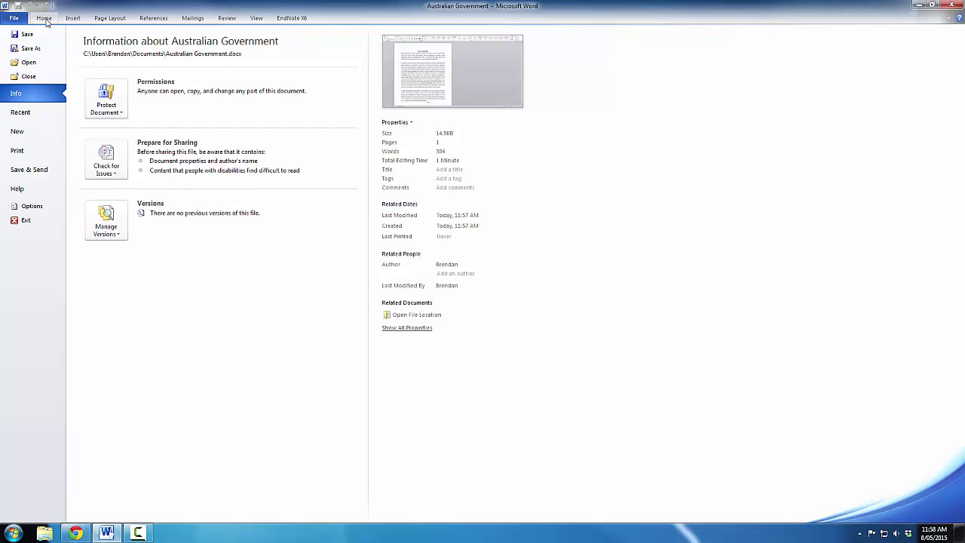
click(44, 19)
click(307, 191)
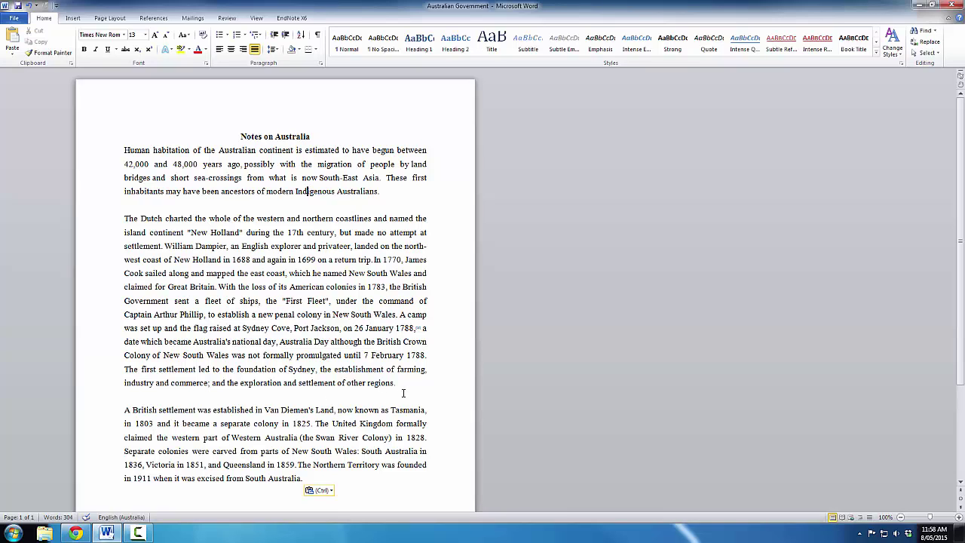
Step: Delete the last paragraph beginning 'A British settlement', leaving 229 words
drag(408, 385, 407, 486)
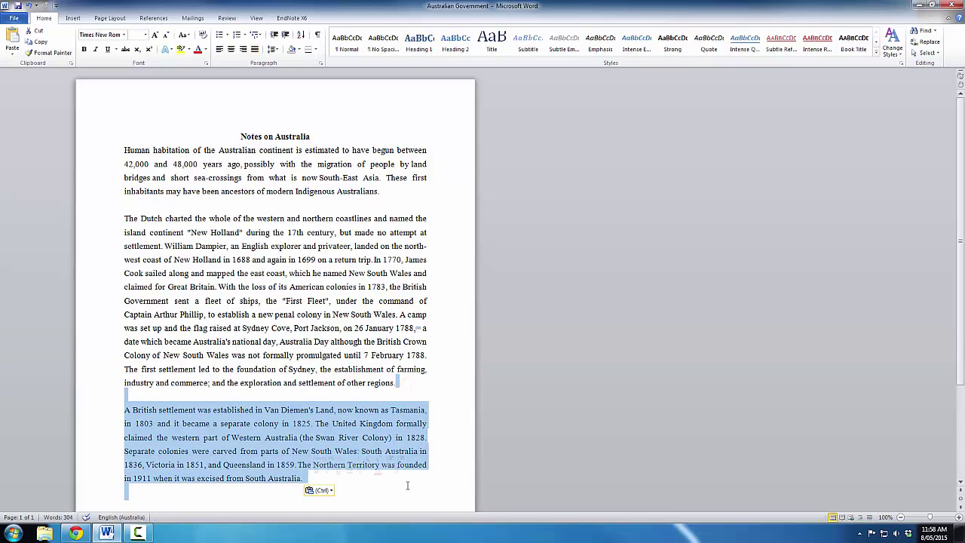
key(Delete)
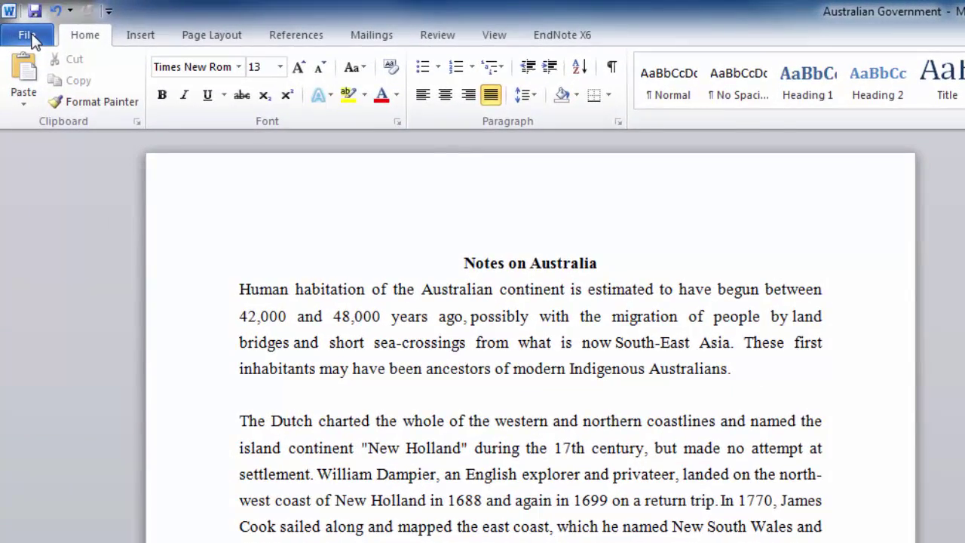
Step: Save the changes to the Australian Government document from the File menu
click(29, 35)
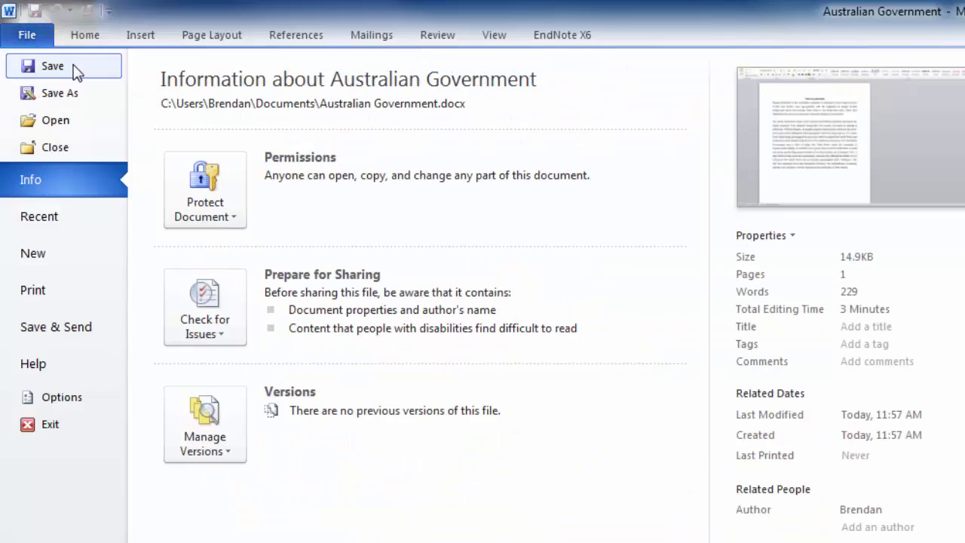